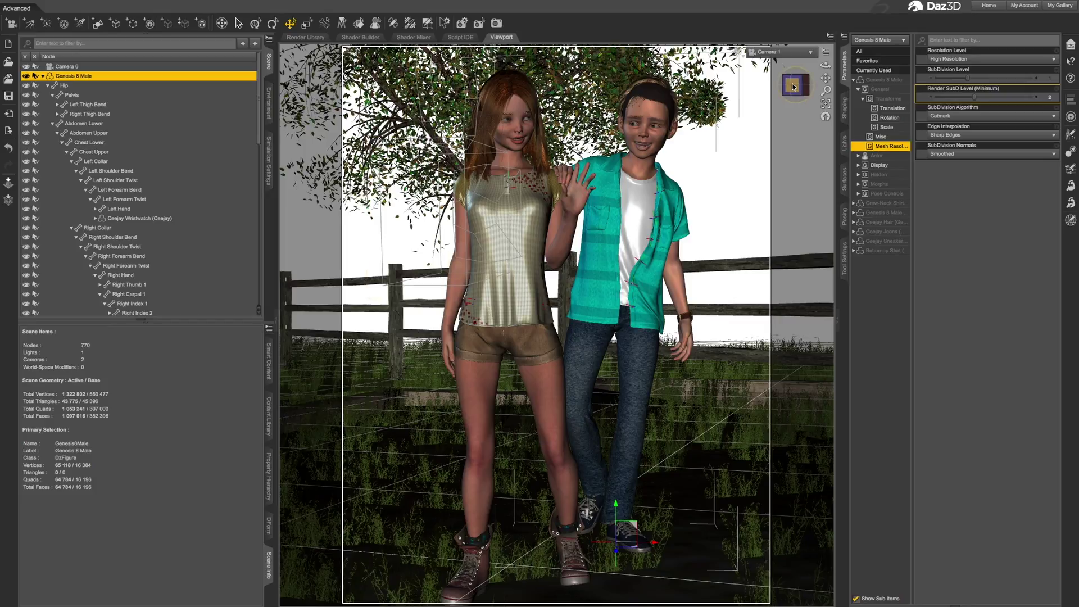
Orbit the camera around the two figures, then restore the framed view of both.
mouse_move(782, 89)
left_mouse_down()
mouse_move(771, 66)
mouse_move(770, 83)
left_mouse_up()
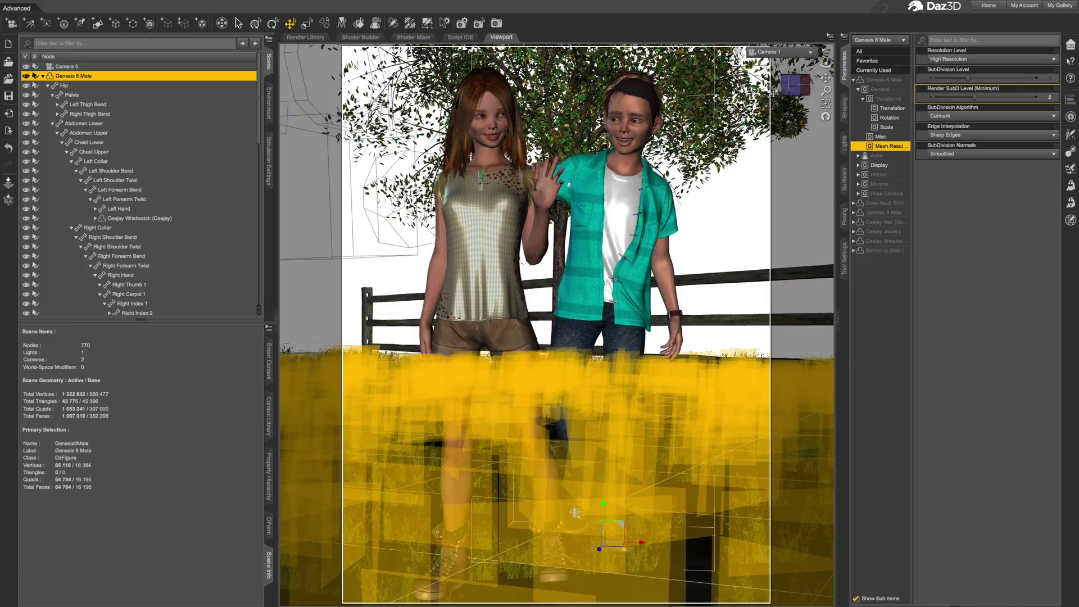
left_click_drag(807, 85, 829, 59)
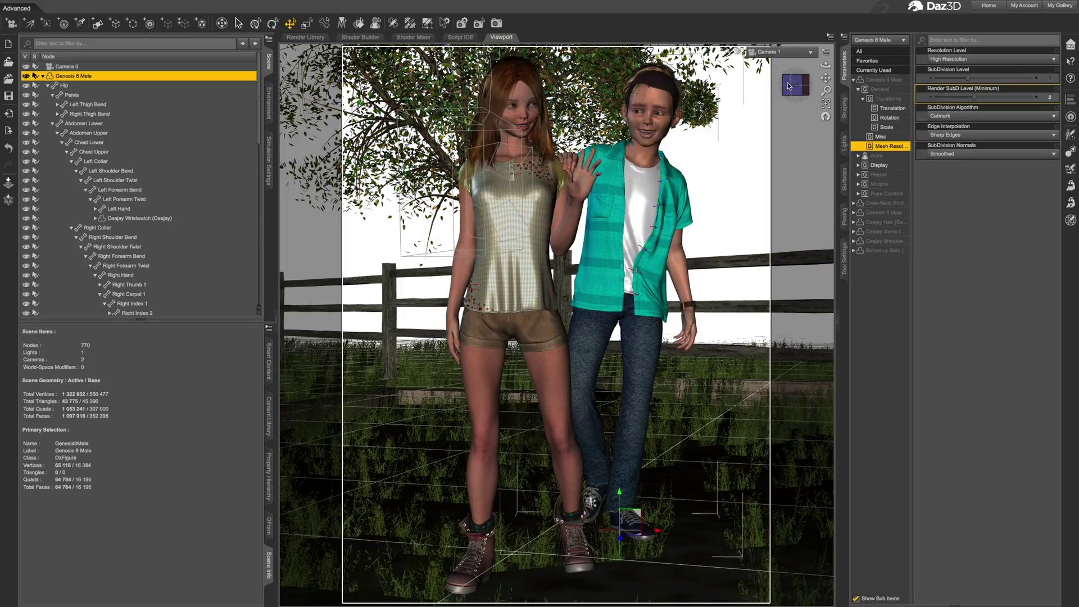
left_click_drag(826, 90, 827, 79)
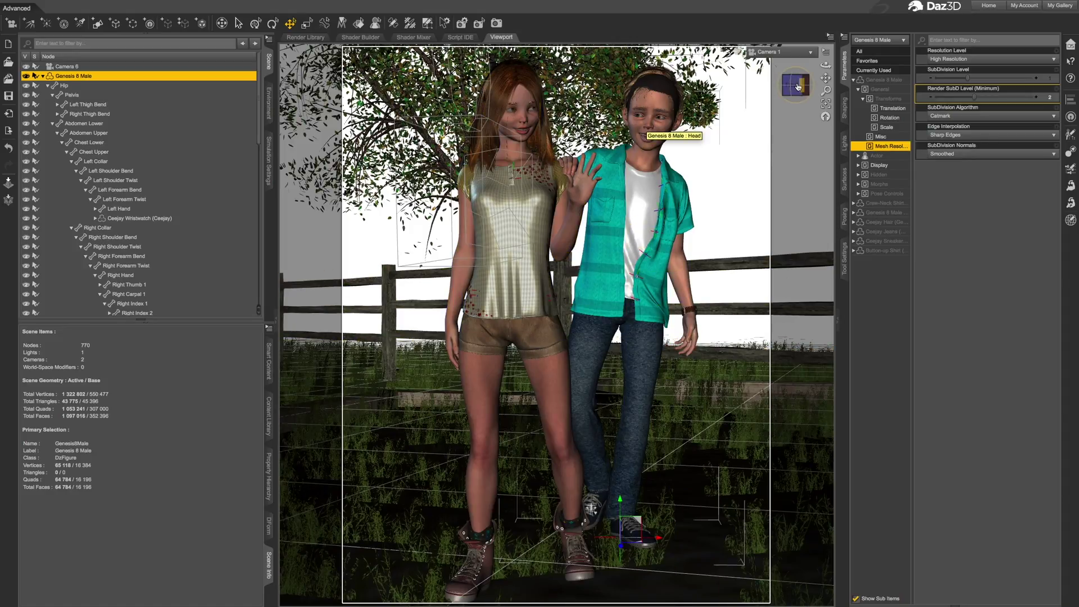
mouse_move(799, 86)
left_mouse_down()
mouse_move(781, 74)
mouse_move(767, 90)
mouse_move(794, 85)
left_mouse_up()
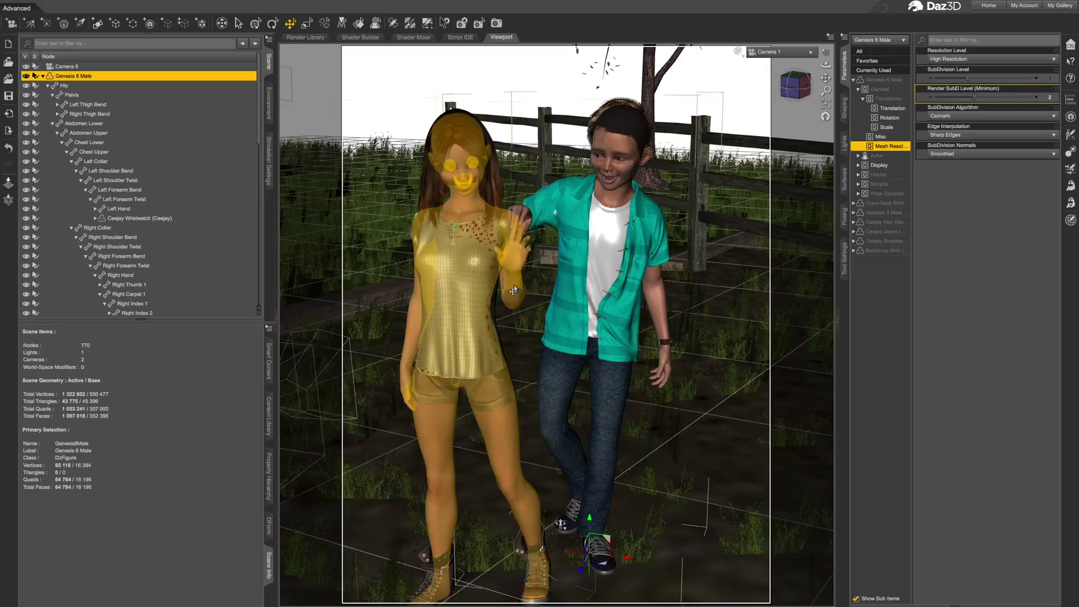
left_click(512, 281)
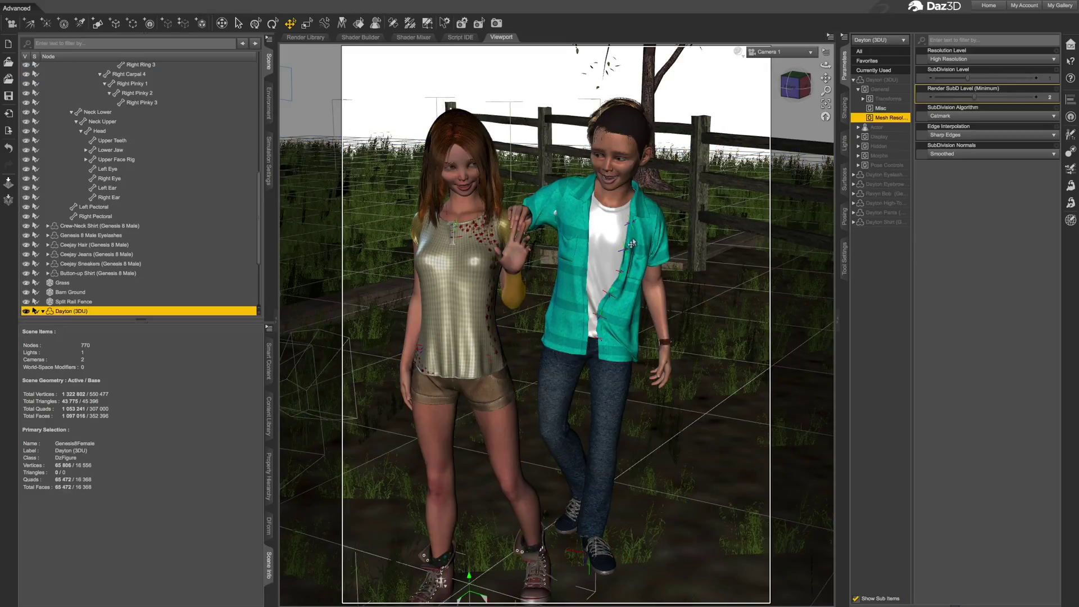
key("ctrl+z")
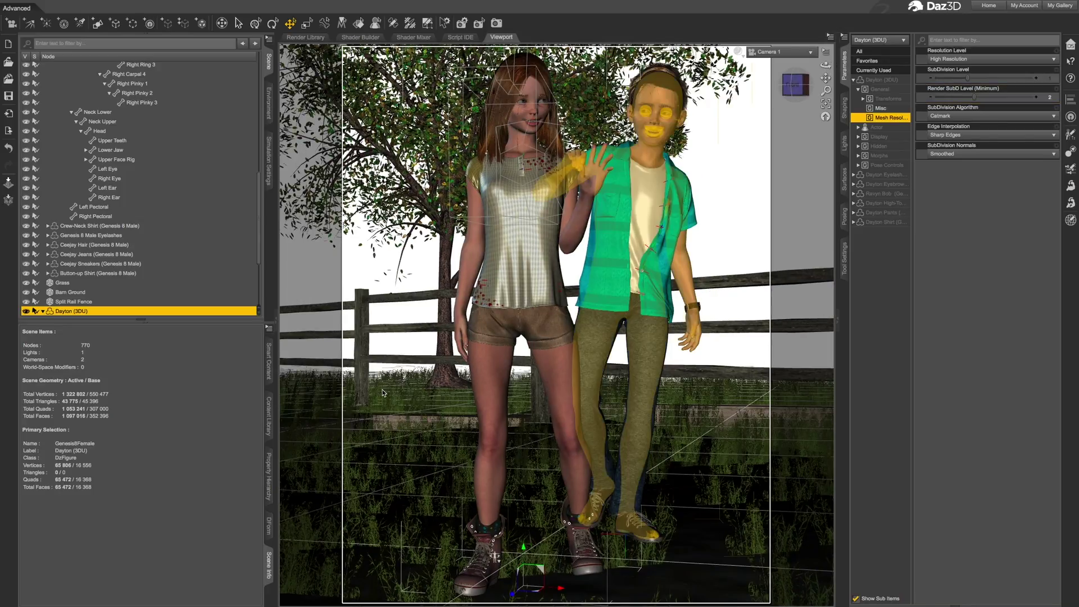
Run the 3D Universe Create Menu and Toolbar script and drag the new toolbar rightward.
left_click(269, 419)
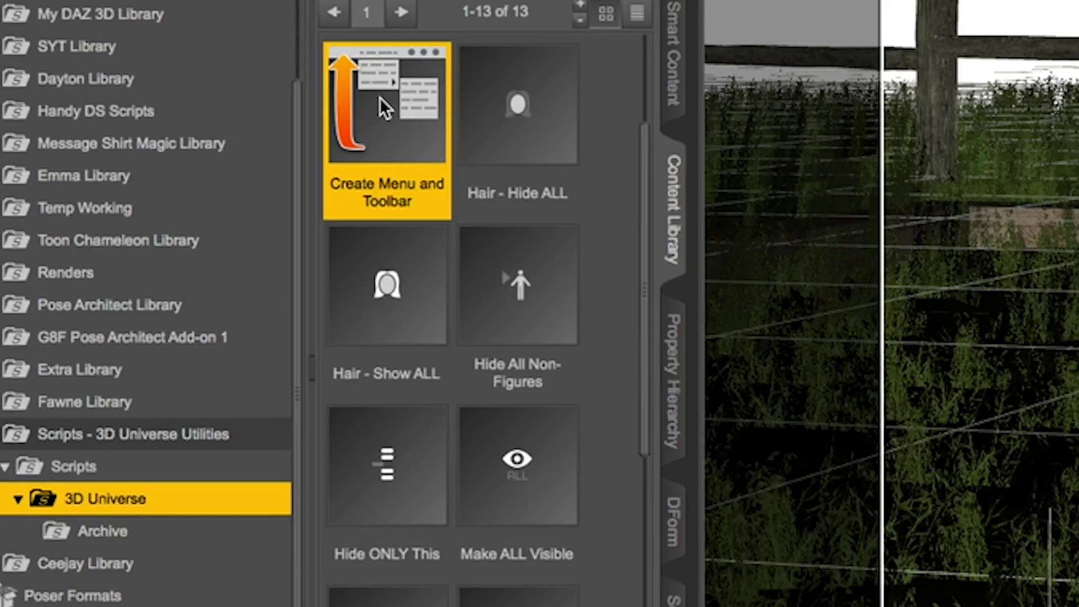
mouse_move(266, 247)
left_click(380, 97)
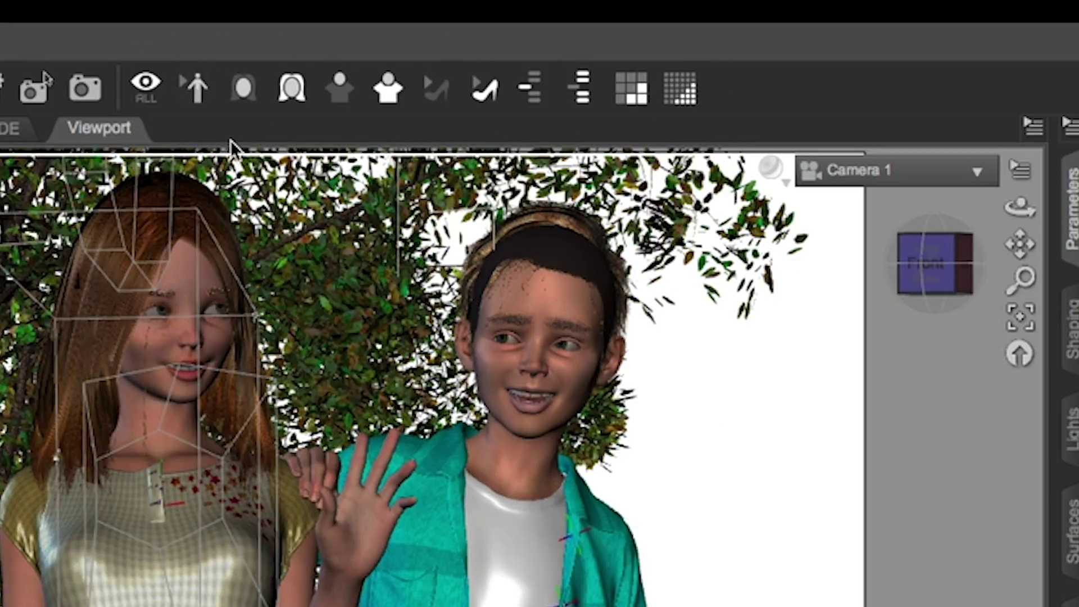
left_click_drag(119, 91, 338, 96)
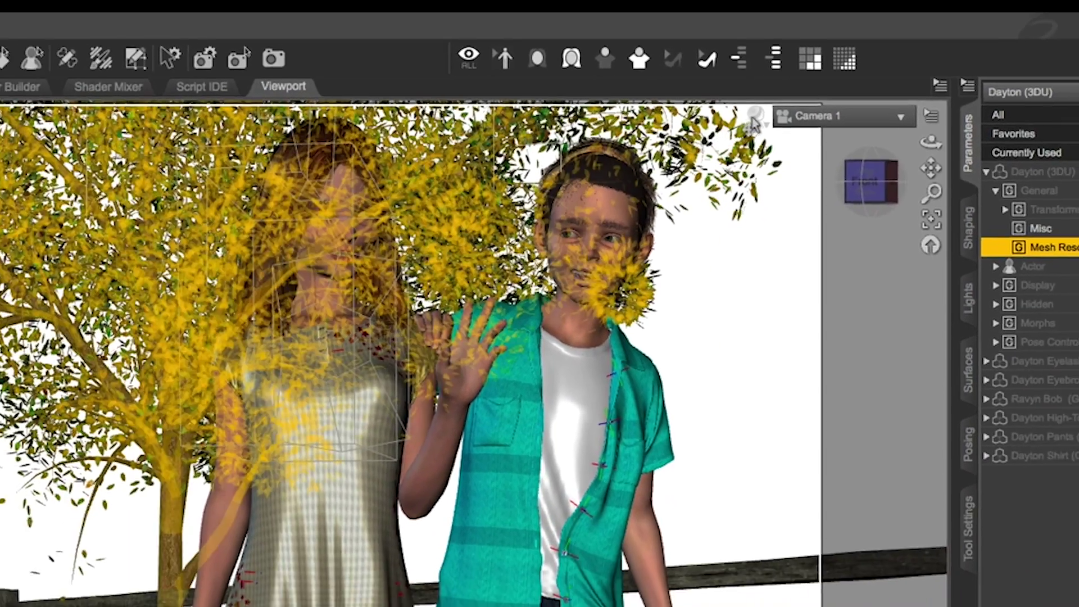
Switch the viewport draw style to Wire Shaded, showing the mesh wireframe on both figures.
left_click(771, 167)
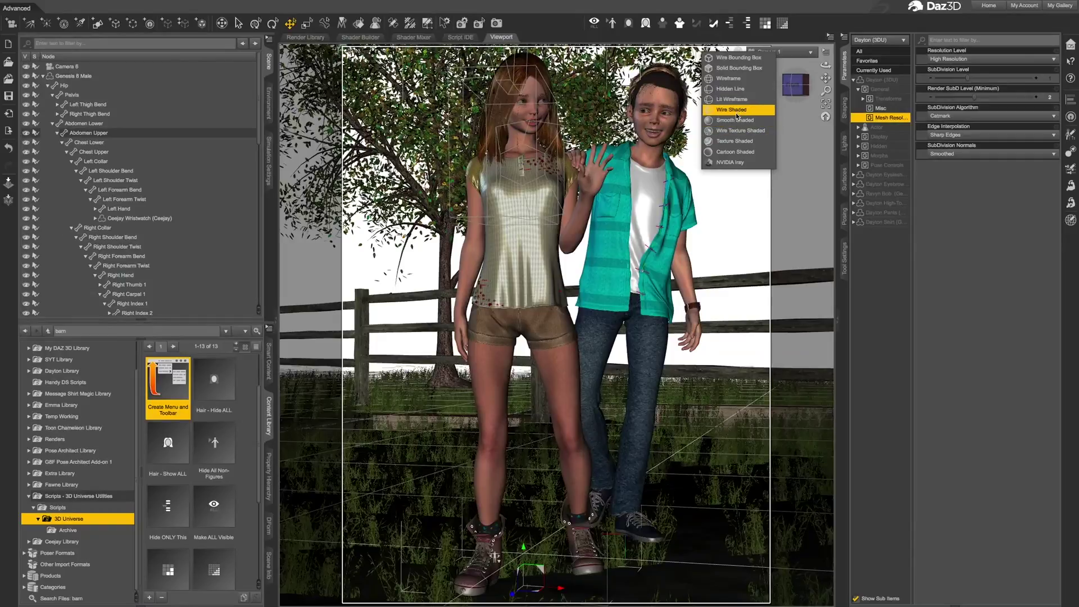
left_click(736, 110)
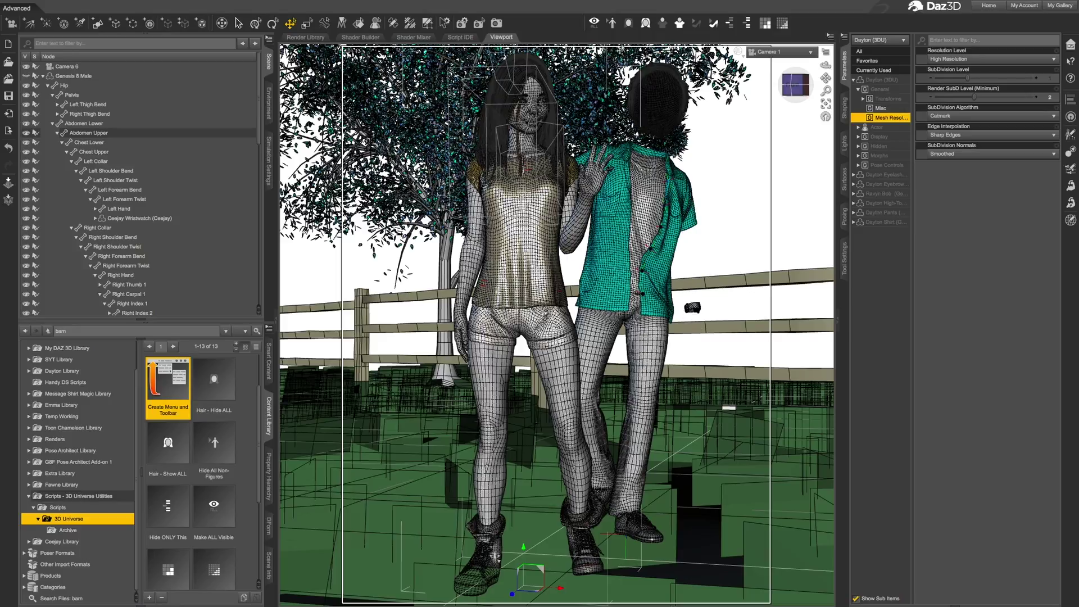
left_click(599, 24)
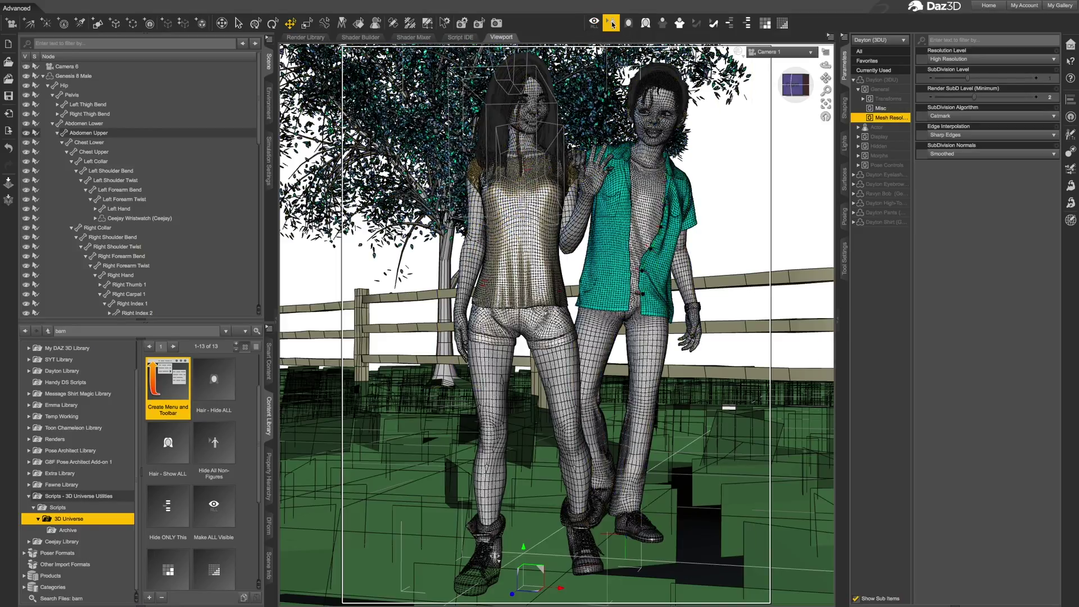
left_click(612, 24)
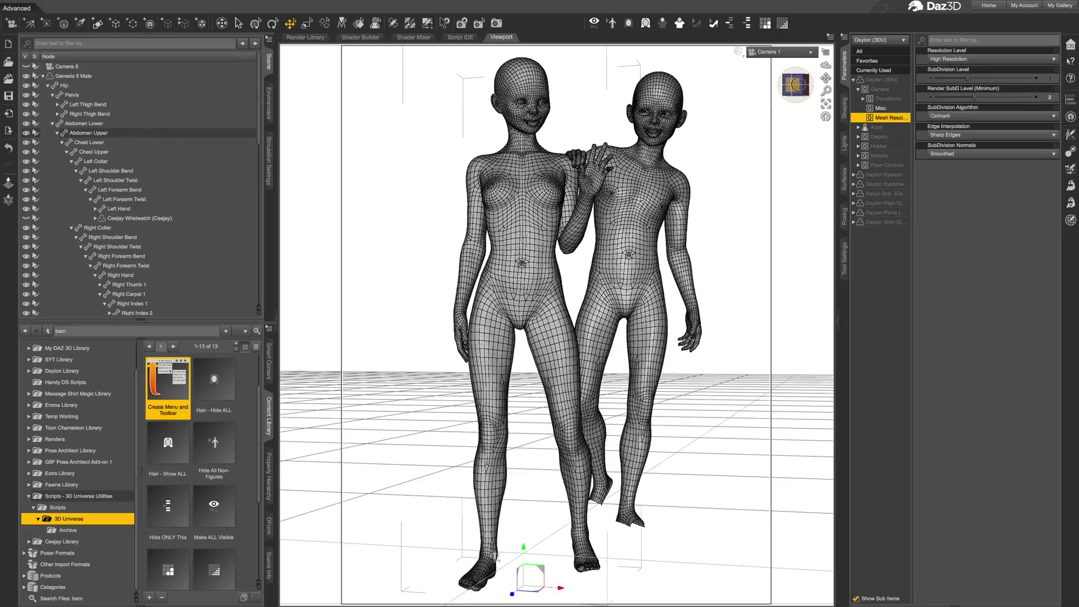
left_click(796, 85)
left_click_drag(858, 80, 829, 96)
left_click(800, 88)
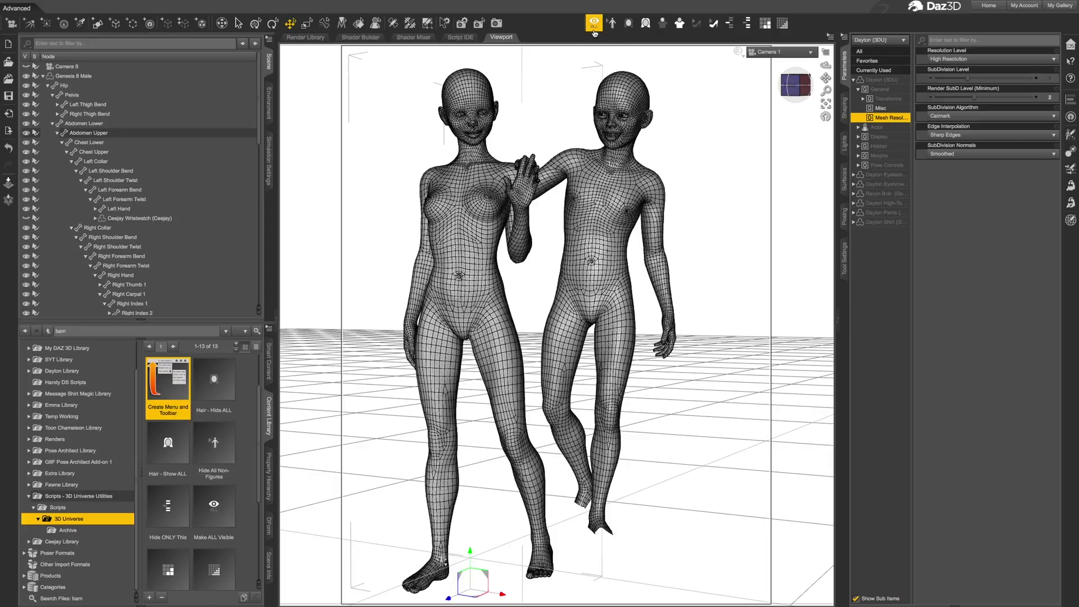
left_click(594, 32)
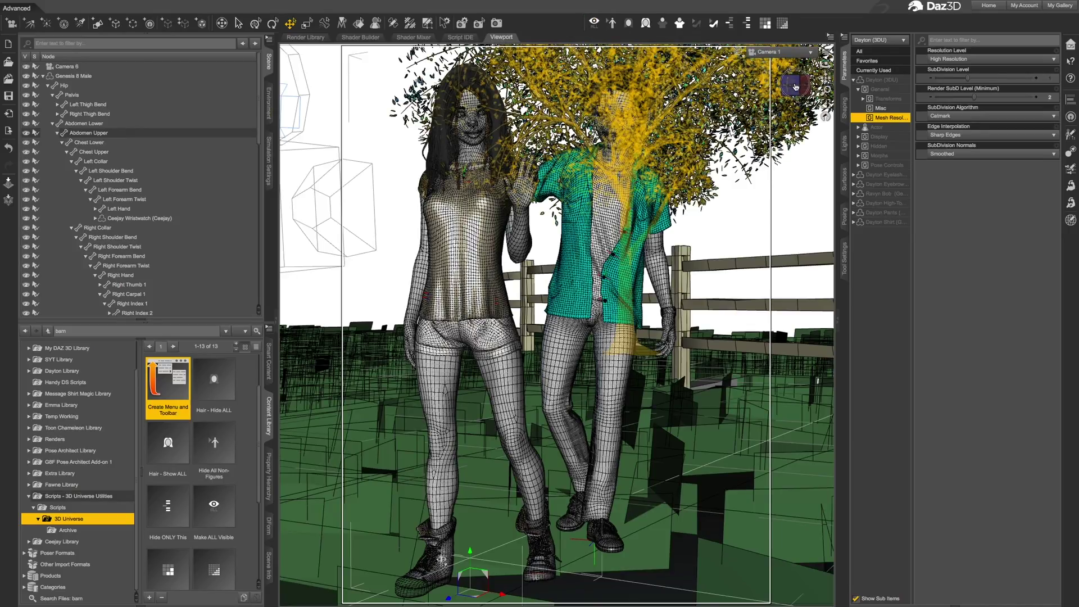
left_click_drag(822, 84, 821, 82)
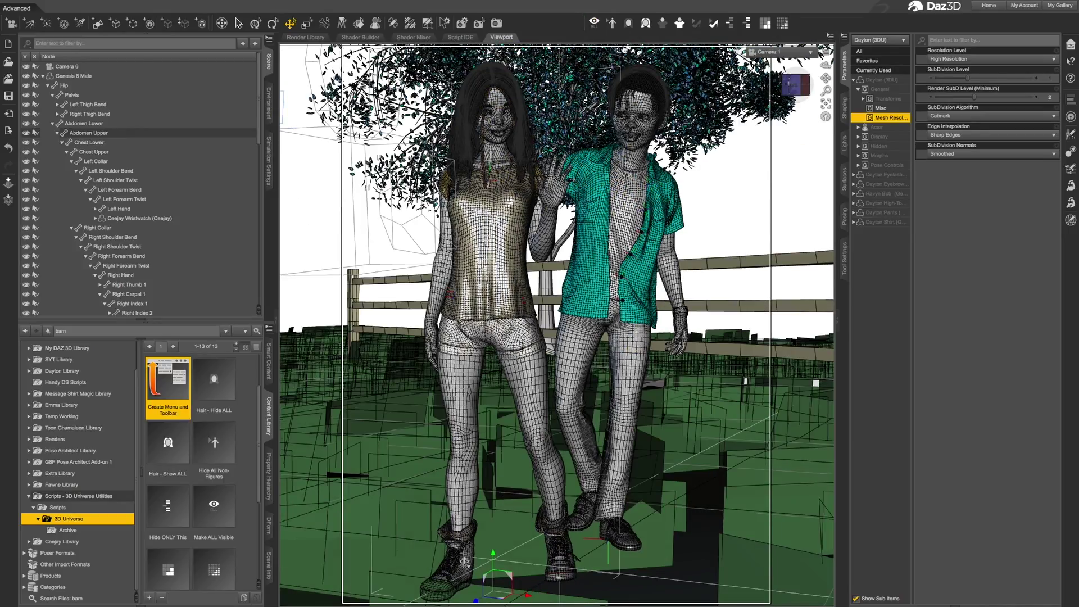
Toggle Hide/Show All Hair, leaving the hair hidden on both figures.
left_click(629, 25)
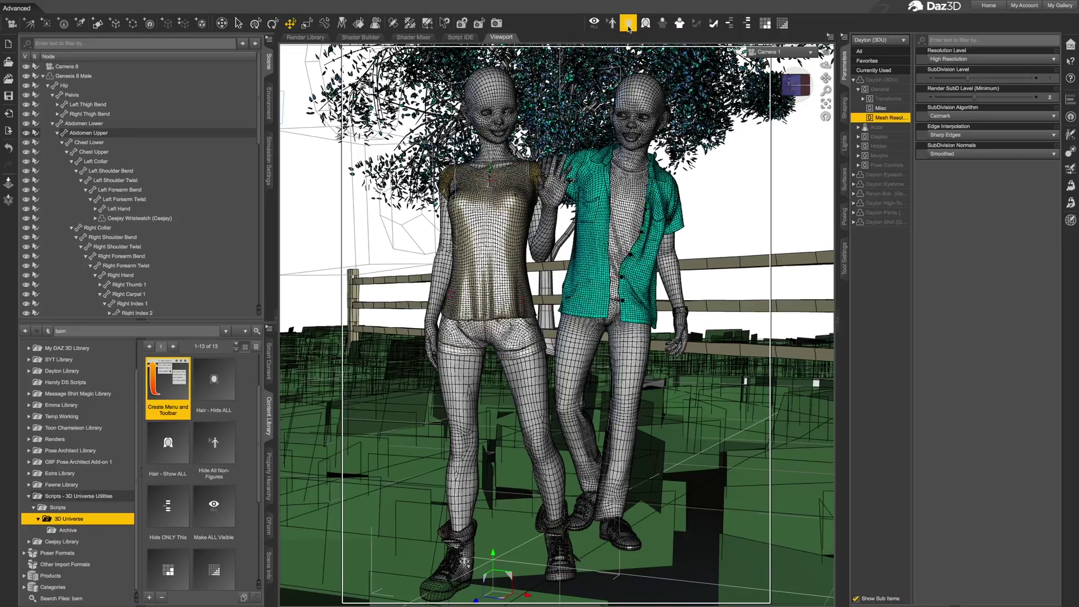
left_click(645, 25)
left_click(646, 25)
Check Ravyn Bob's Scene Identification content type (Follower > Hair), then show all hair again.
left_click(48, 85)
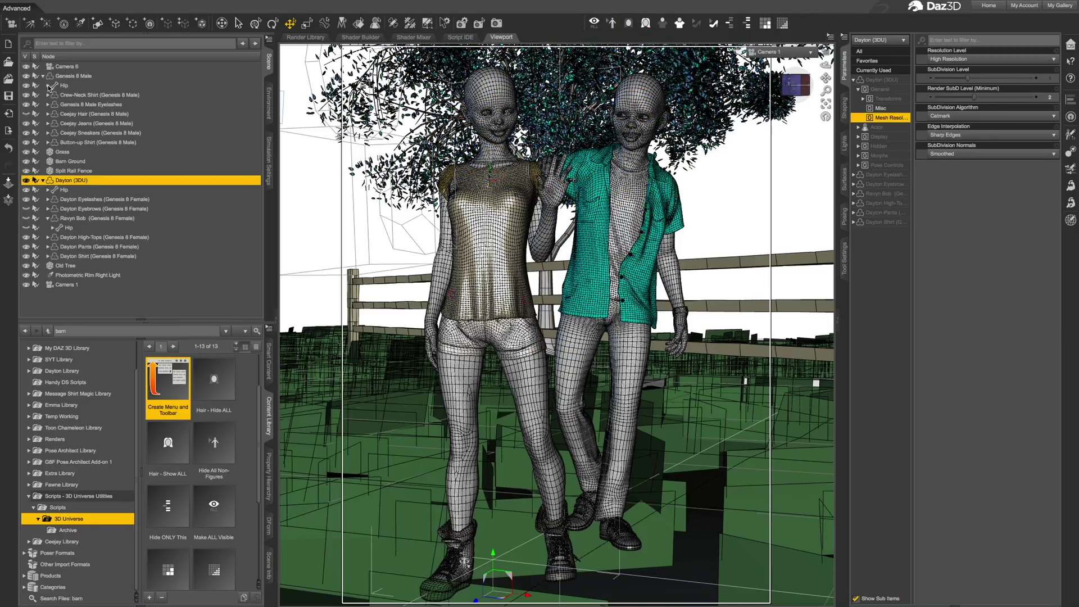
left_click(78, 220)
left_click(269, 39)
mouse_move(294, 118)
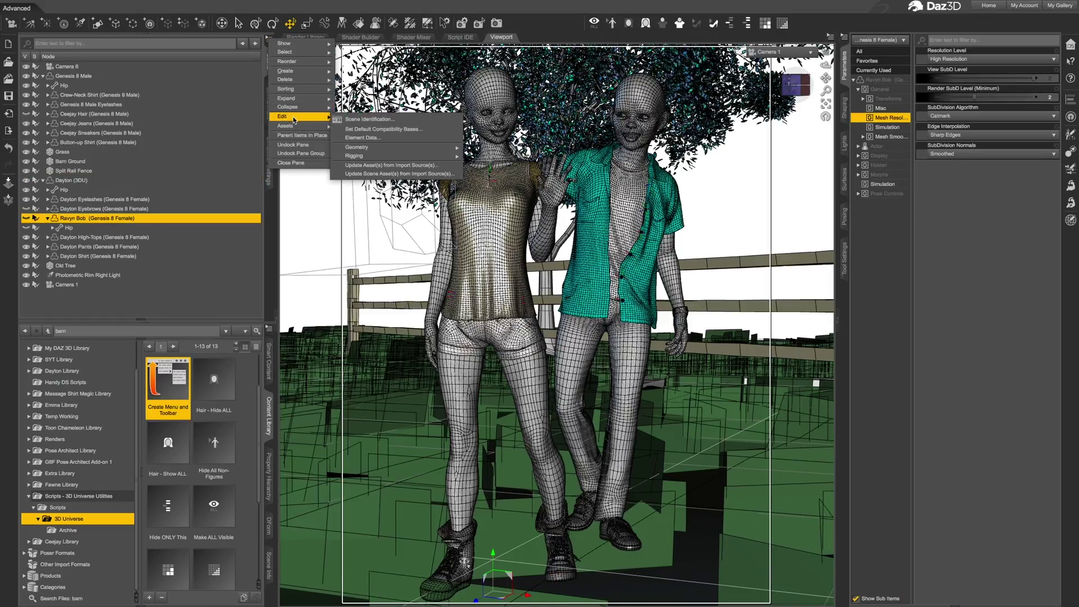
left_click(366, 119)
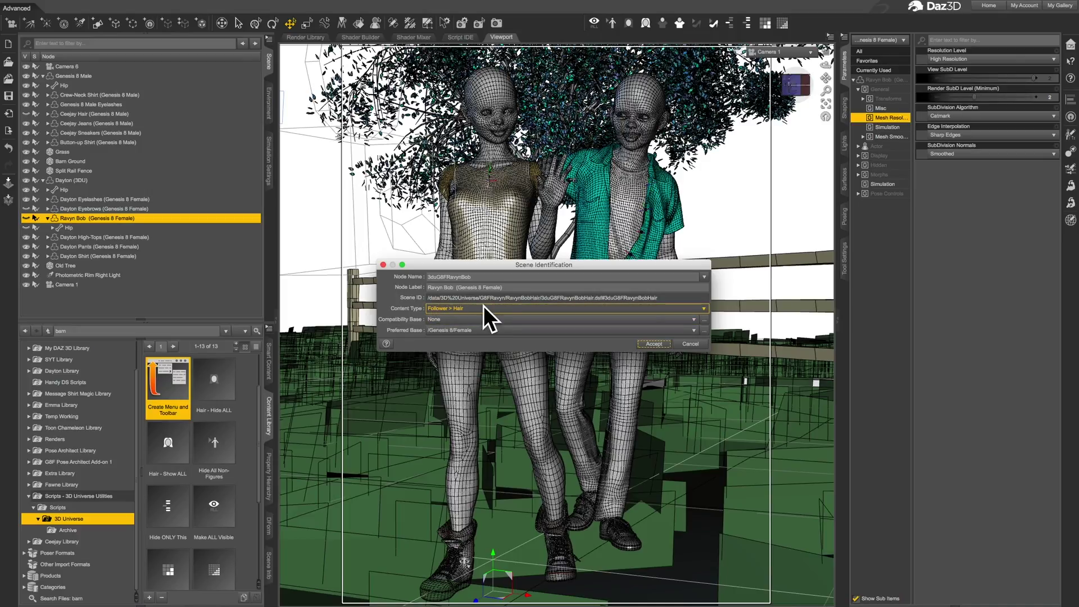
left_click(701, 346)
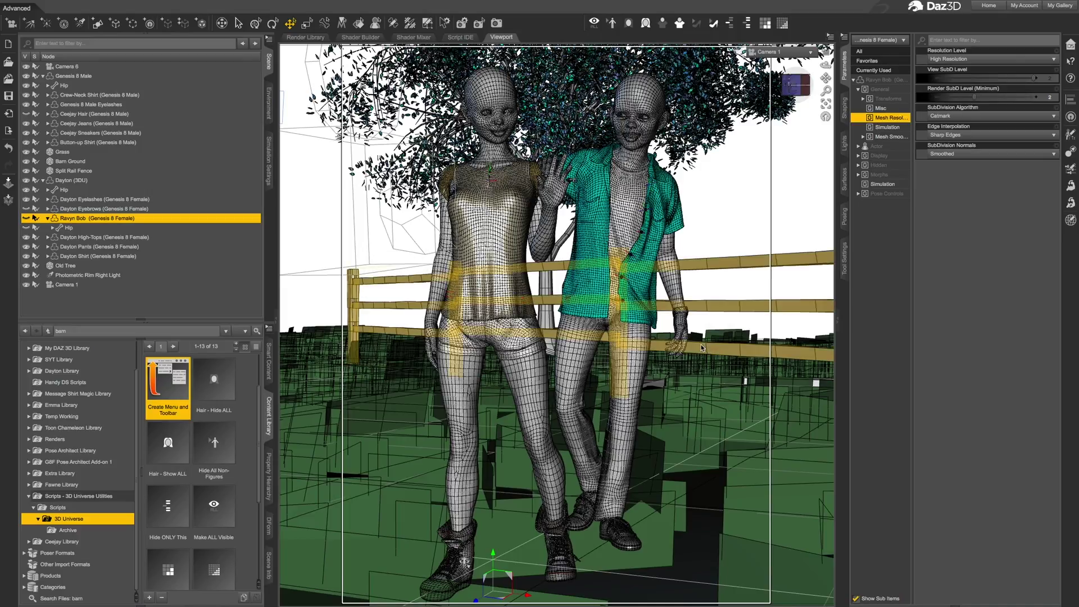
left_click(647, 25)
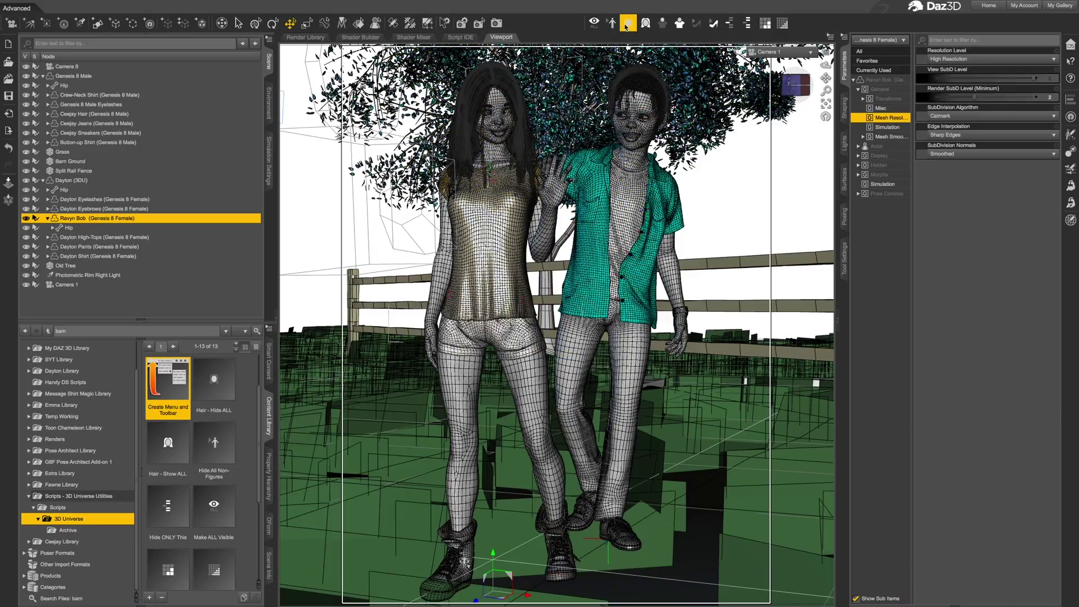
left_click(628, 24)
left_click(612, 23)
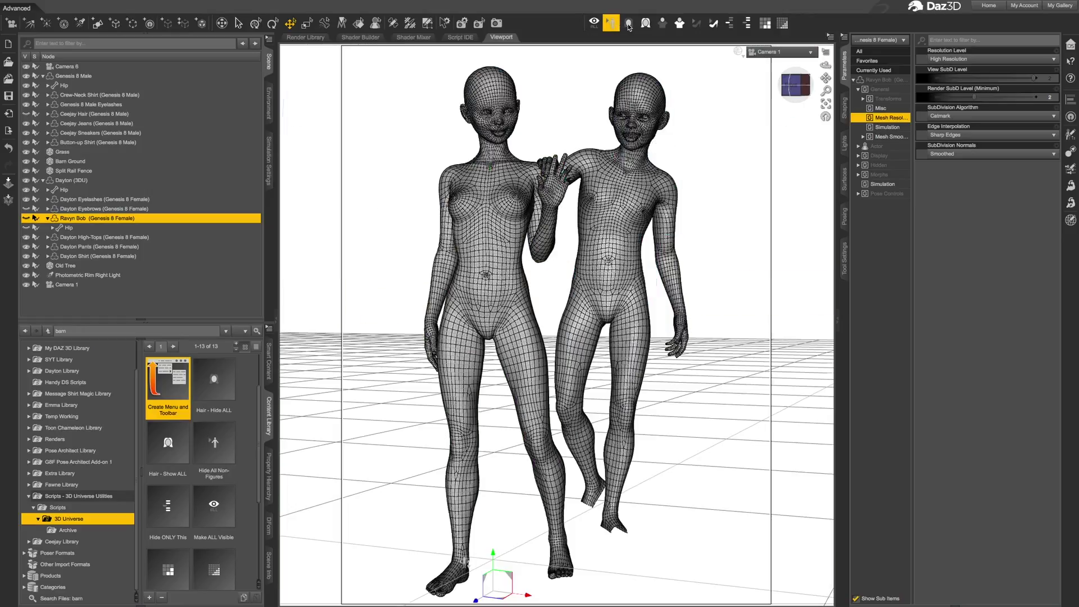
left_click(646, 24)
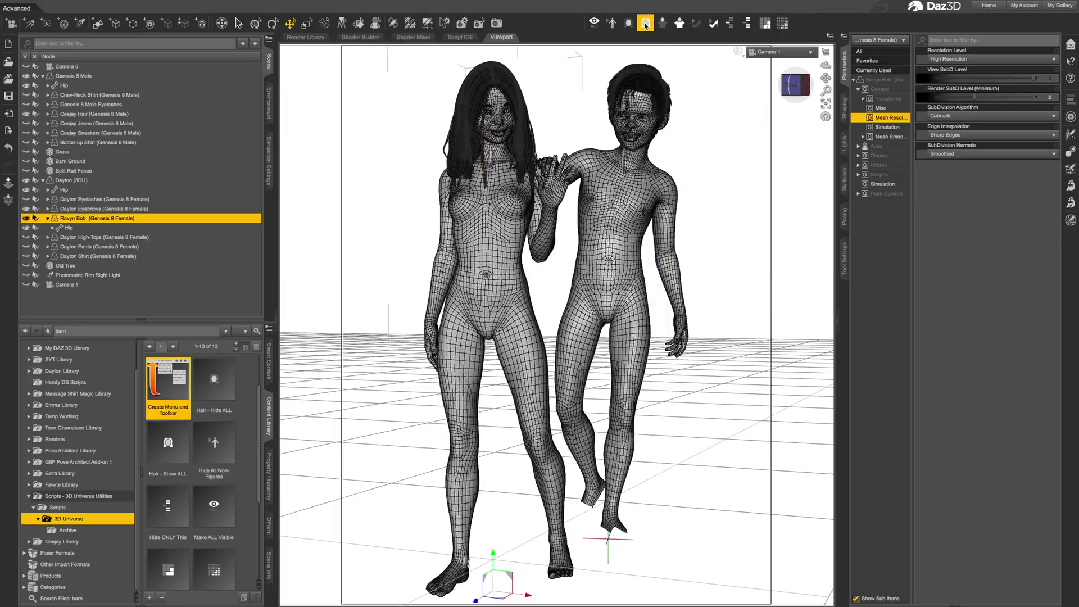
left_click(600, 25)
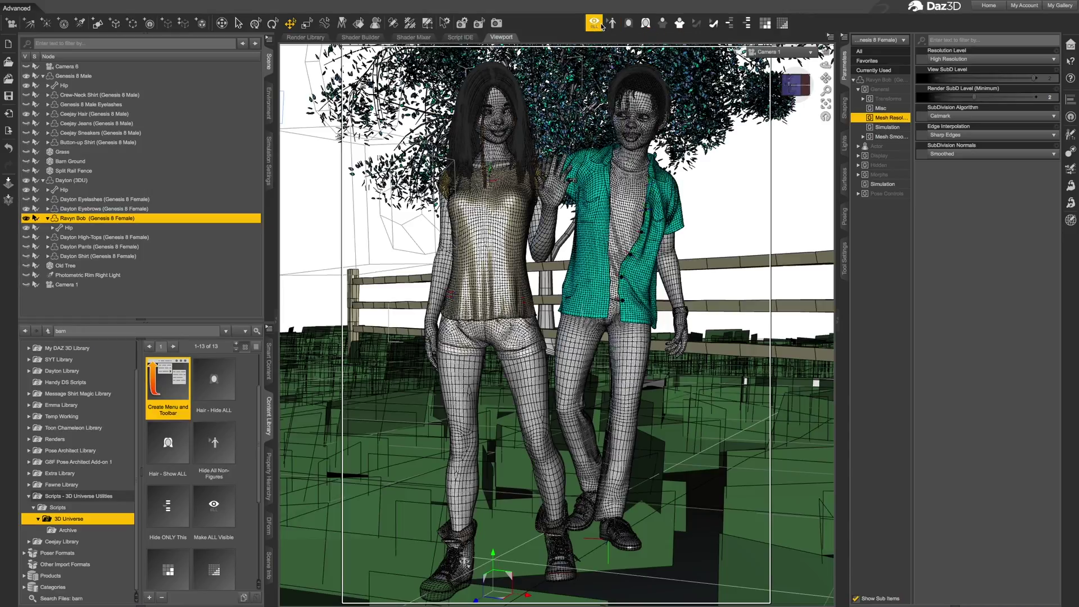
left_click(663, 28)
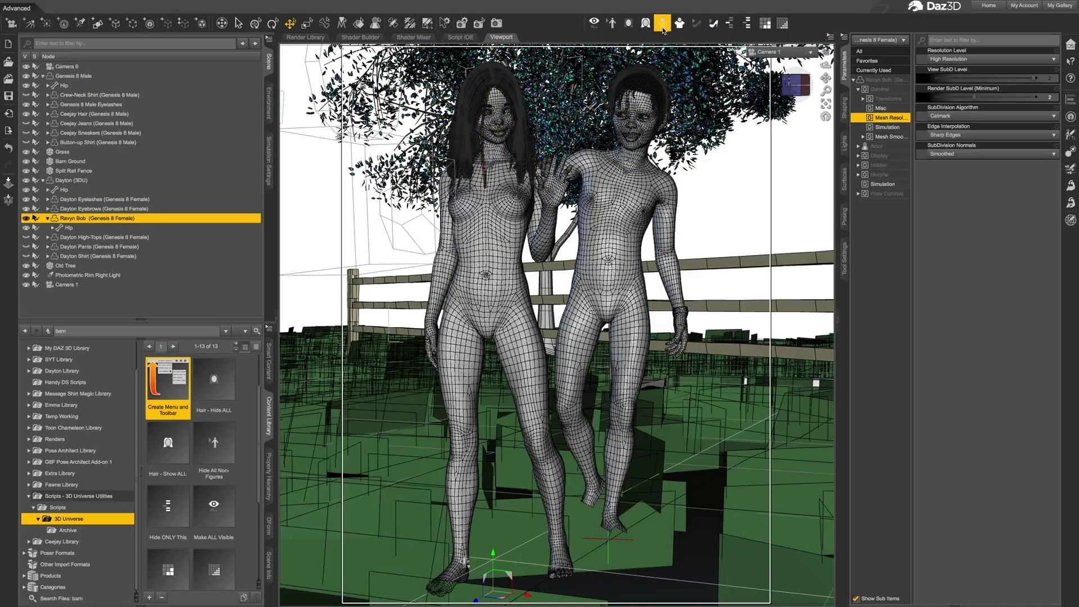
left_click(86, 247)
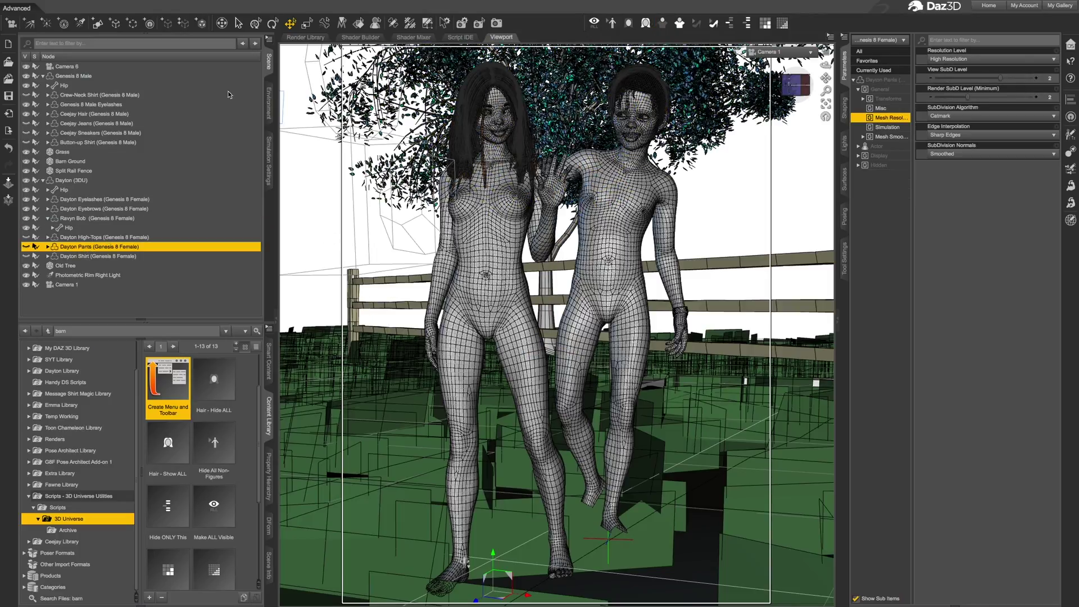
left_click(270, 39)
mouse_move(282, 115)
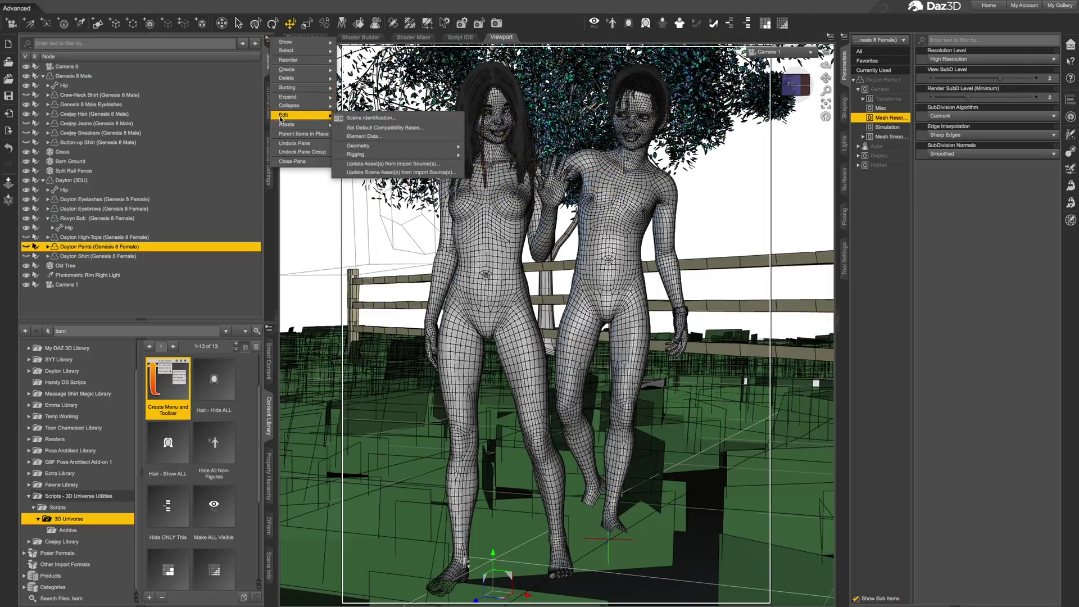
left_click(354, 118)
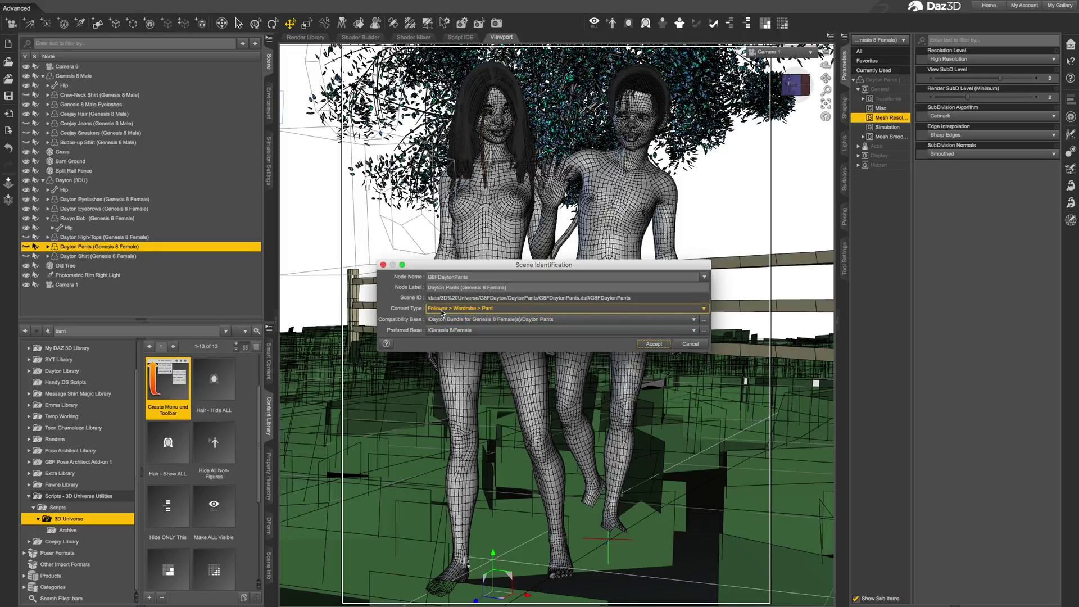
left_click(690, 344)
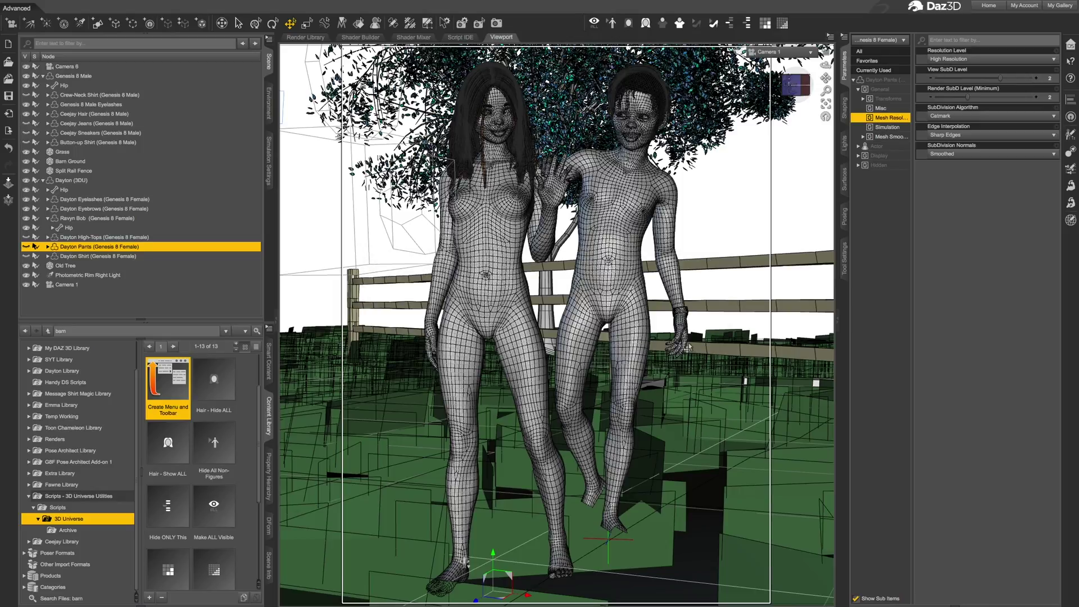
Show all clothing again, then hide and re-show both figures' shoes.
left_click(679, 27)
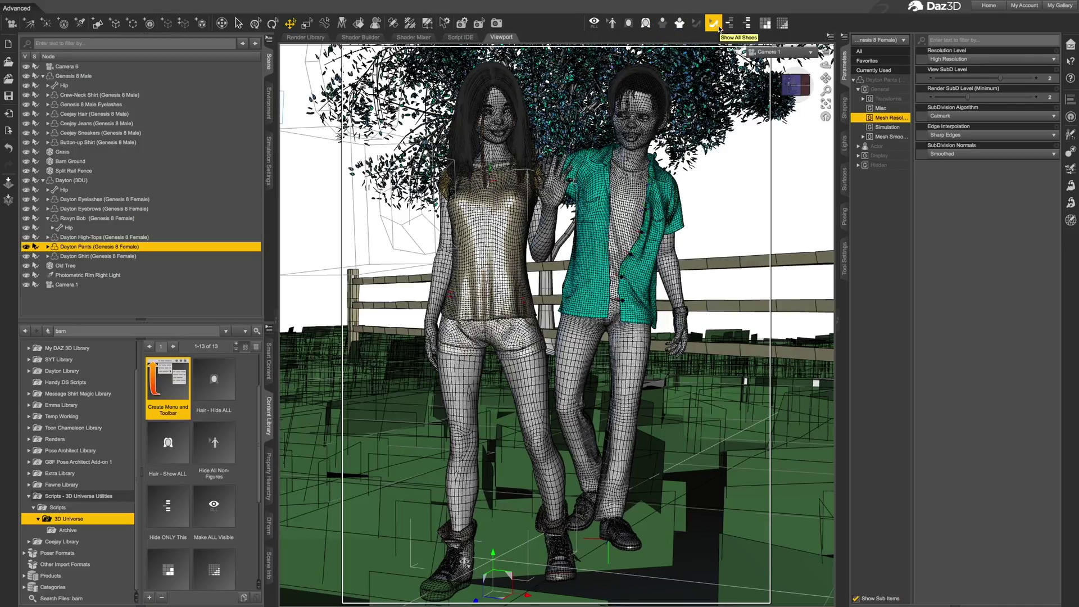
left_click(701, 29)
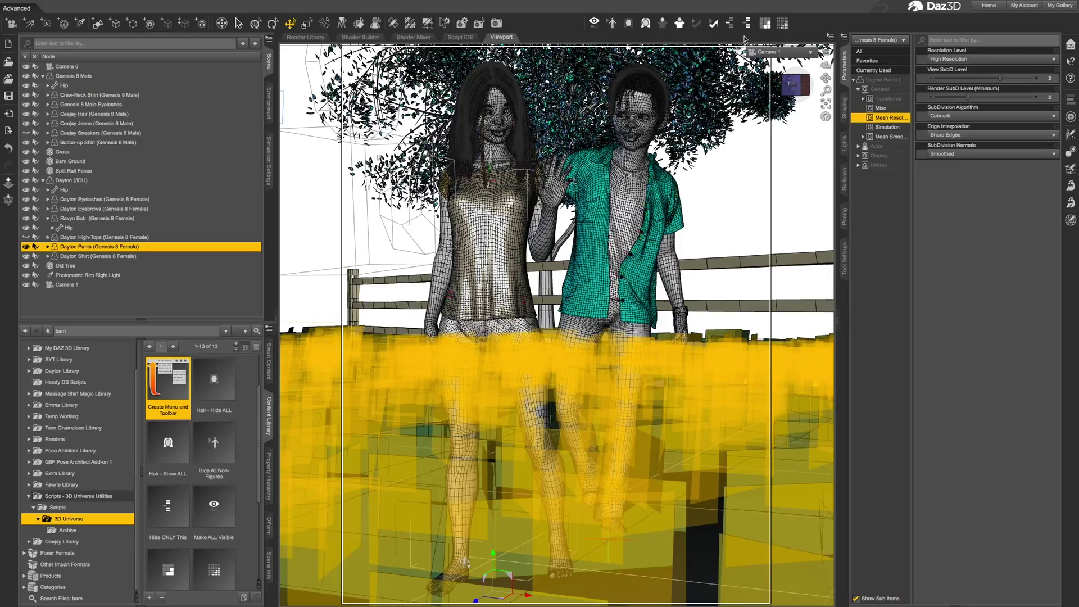
left_click(714, 24)
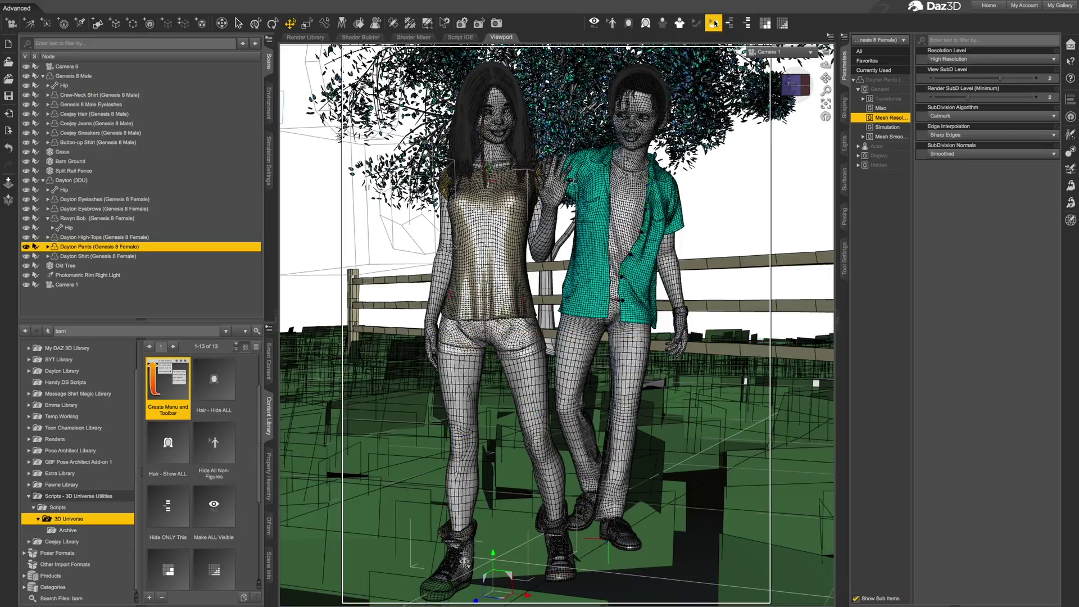
Open Scene Identification for the Dayton High-Tops to see content type Follower > Wardrobe > Shoes.
left_click(103, 237)
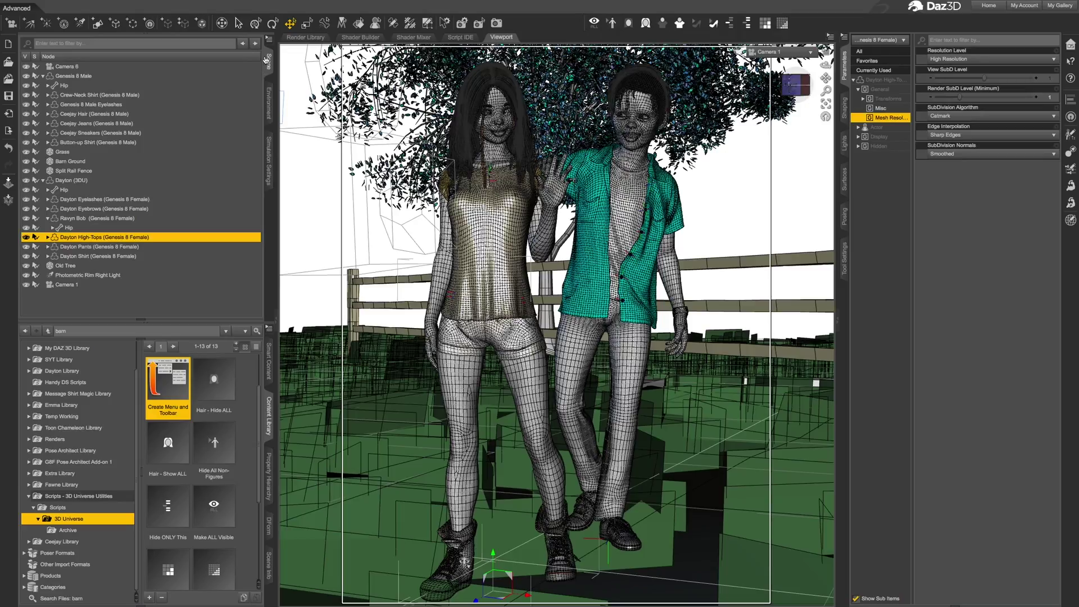
left_click(269, 40)
mouse_move(298, 116)
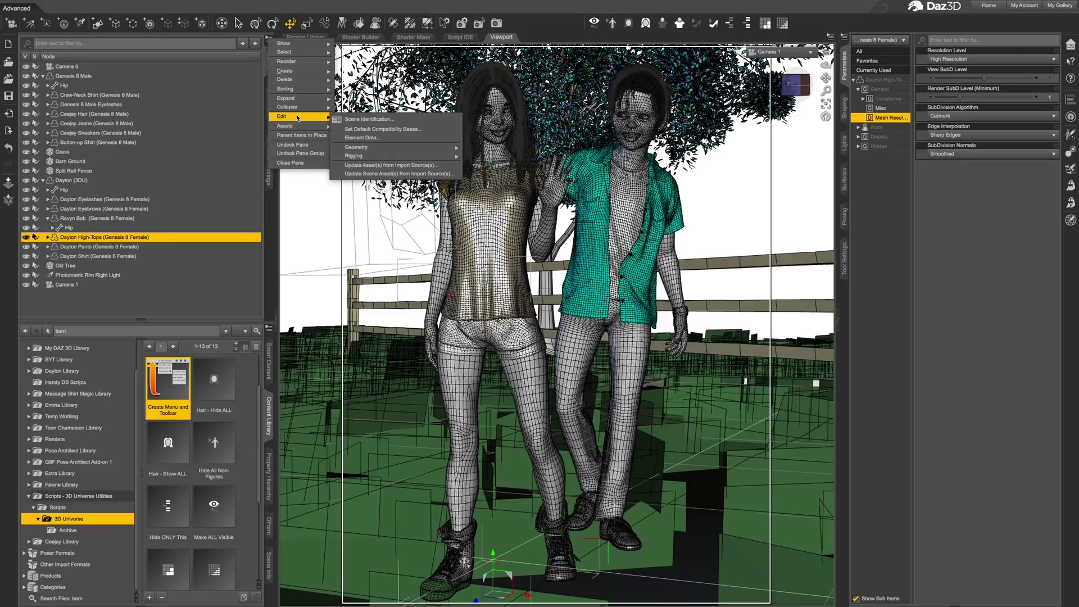
left_click(384, 122)
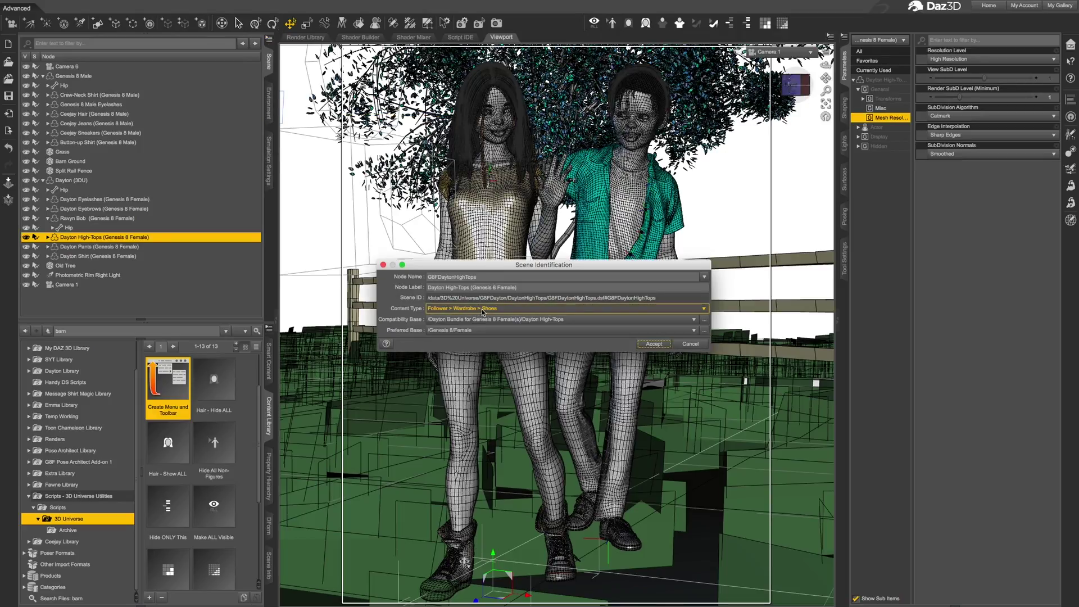
Cancel the identification dialog, isolate Genesis 8 Male, select its left forearm and orbit around it.
left_click(689, 344)
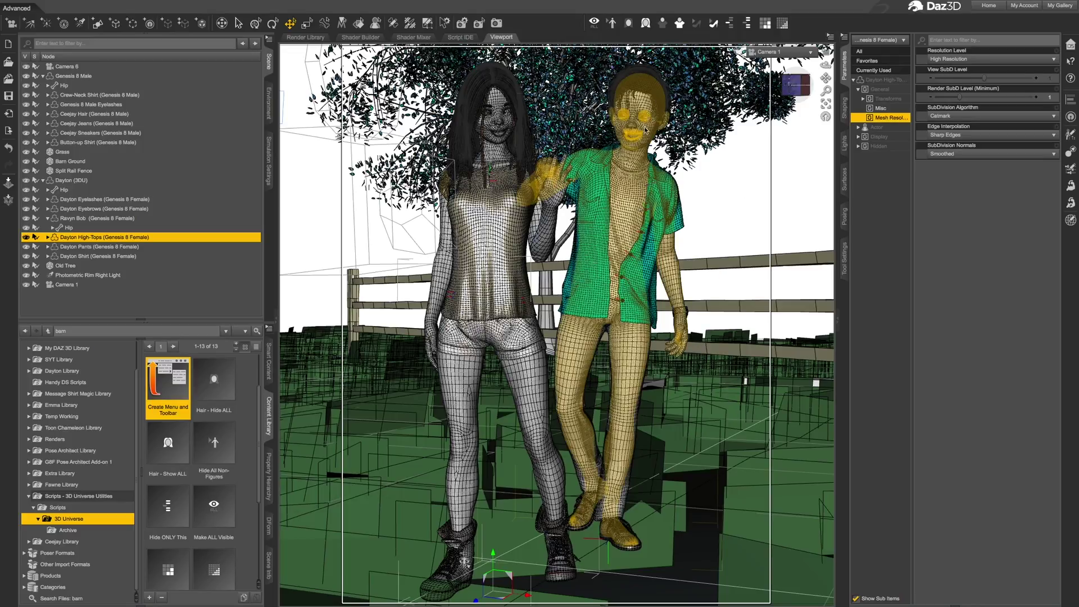
left_click(579, 509)
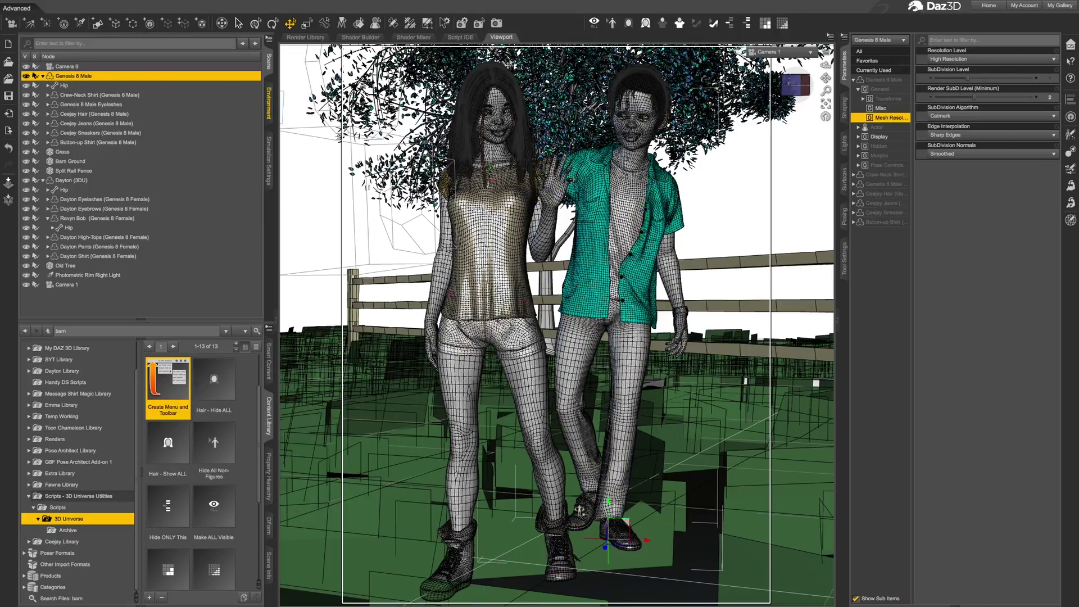
left_click(727, 23)
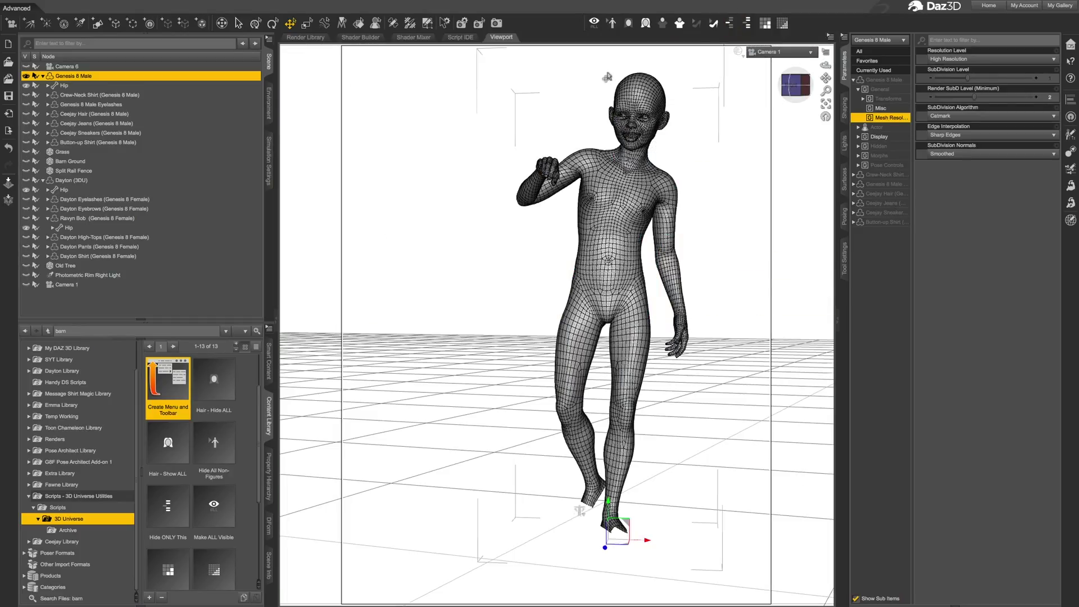
left_click(673, 258)
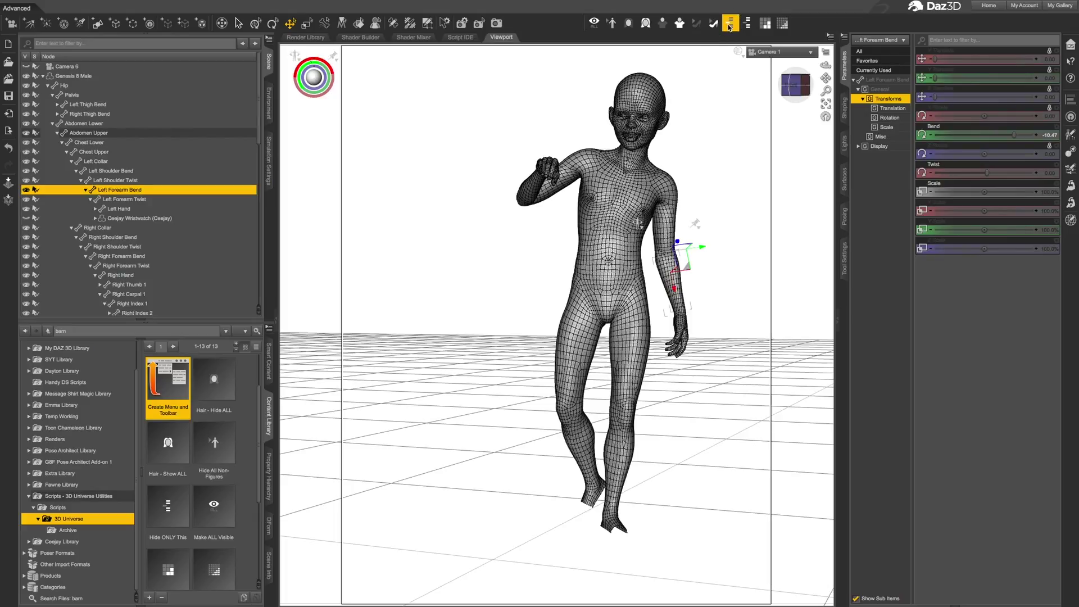
mouse_move(794, 84)
left_mouse_down()
mouse_move(586, 84)
mouse_move(845, 72)
mouse_move(513, 166)
mouse_move(806, 75)
left_mouse_up()
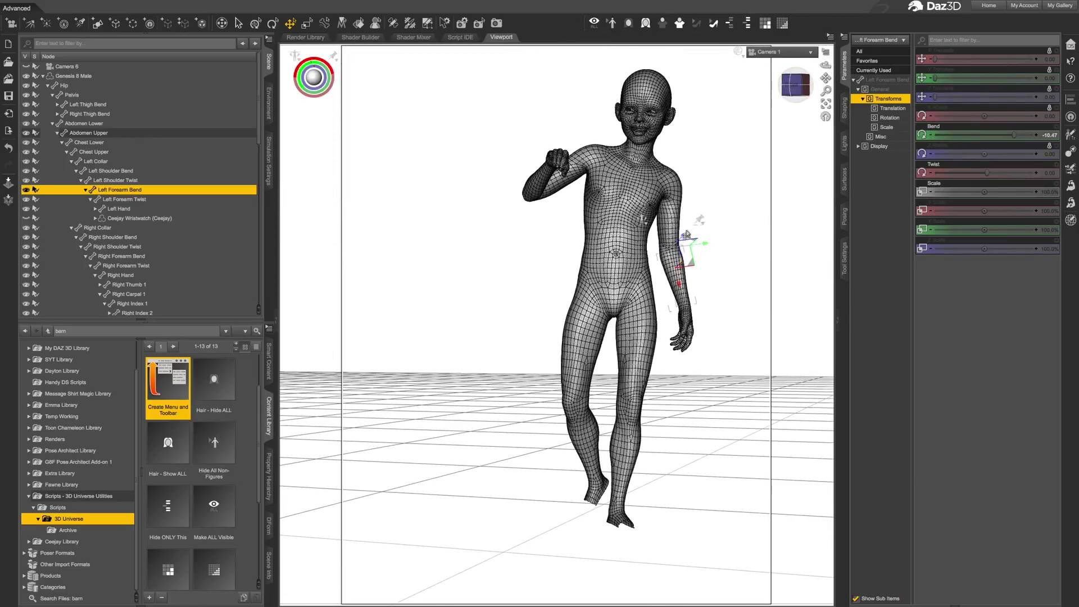
Toggle isolation of the male figure on and off, then use Make ALL Visible.
left_click(746, 24)
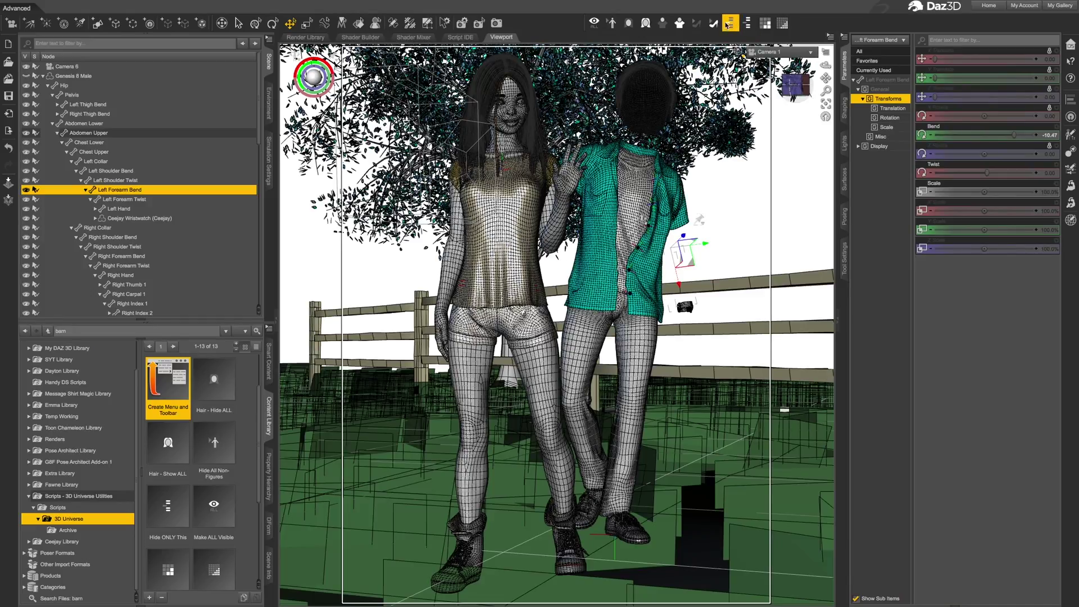
left_click(729, 24)
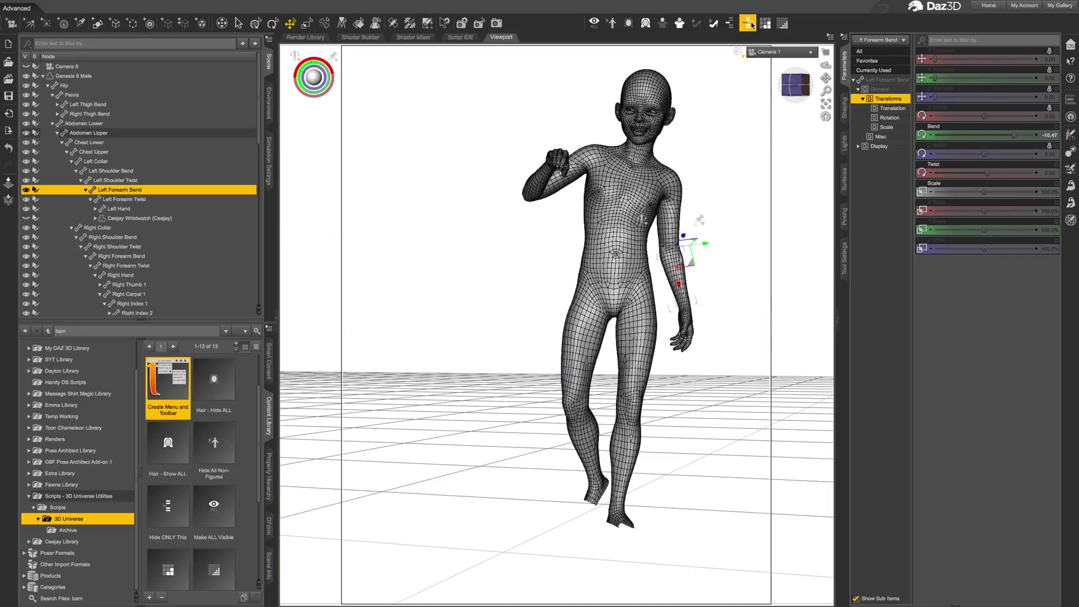
left_click(738, 25)
left_click(729, 24)
left_click(593, 30)
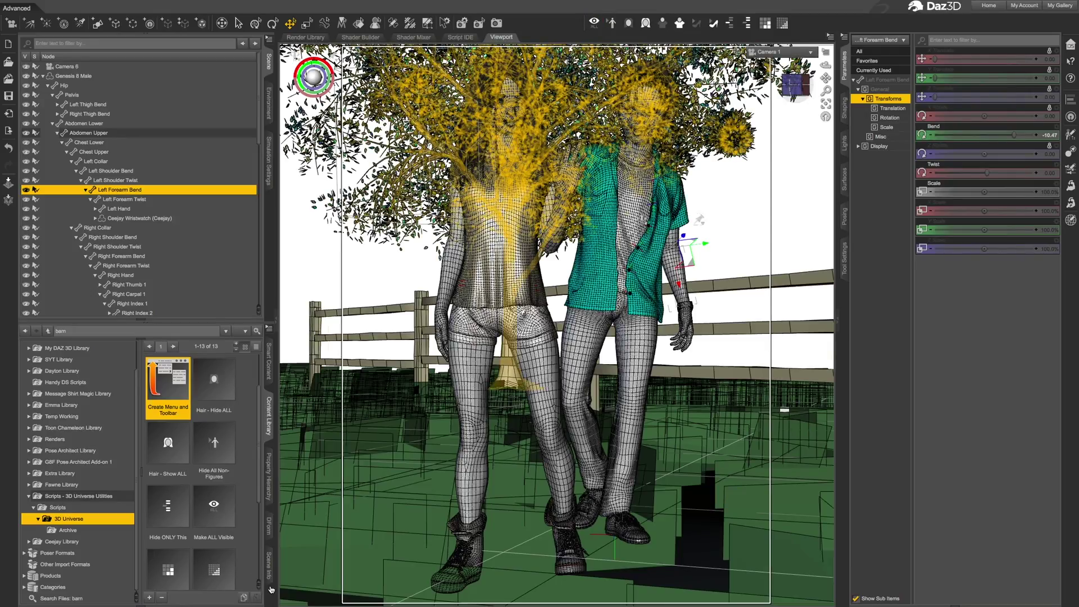
Show Scene Info statistics, select Genesis 8 Male and set its Resolution Level to Base.
left_click(269, 565)
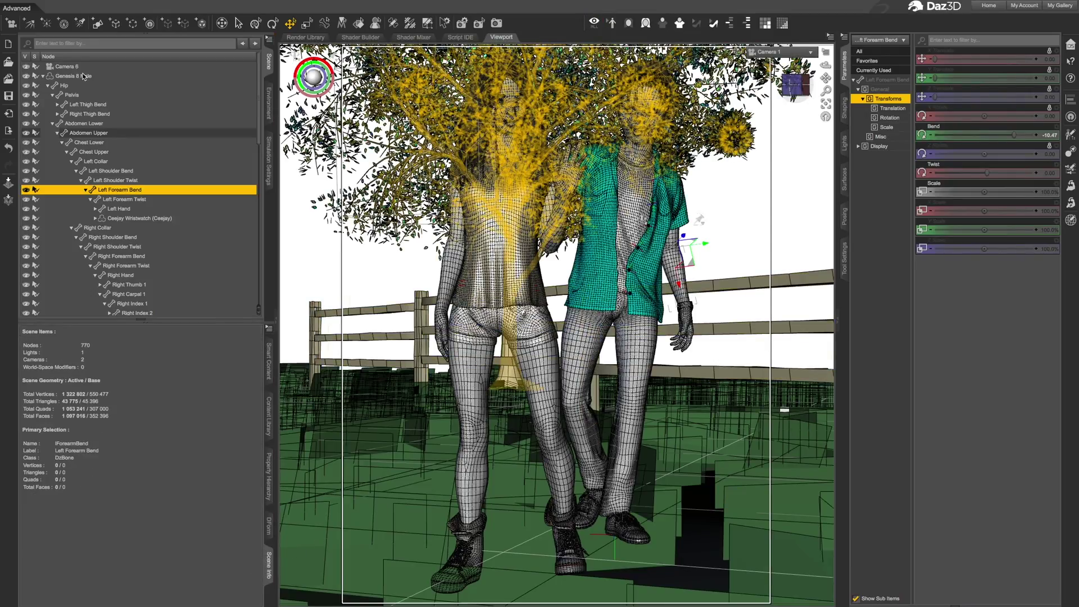
left_click(681, 186)
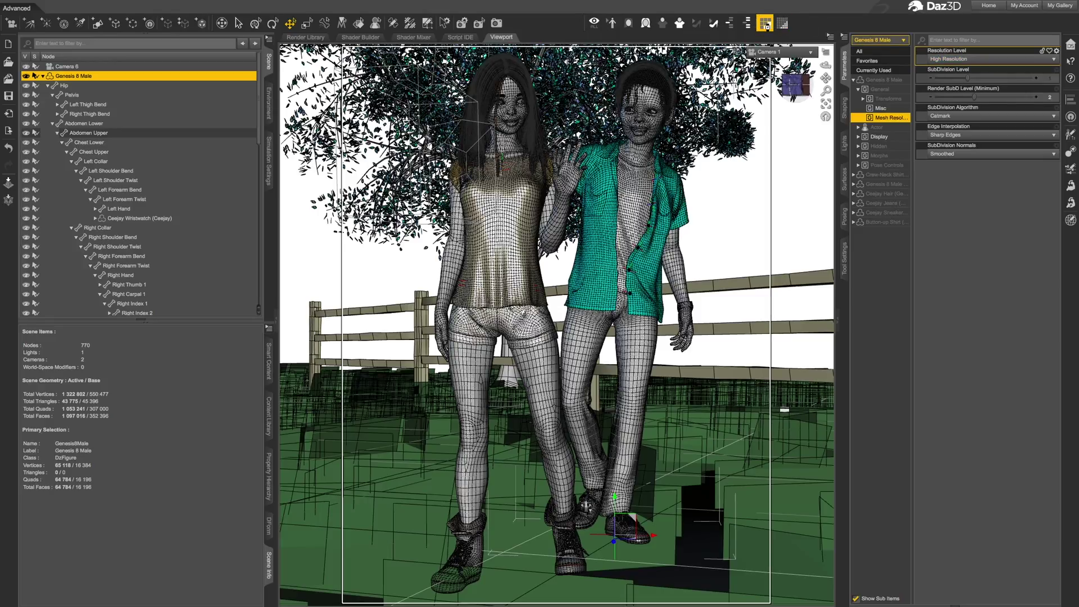
left_click(976, 59)
left_click(927, 55)
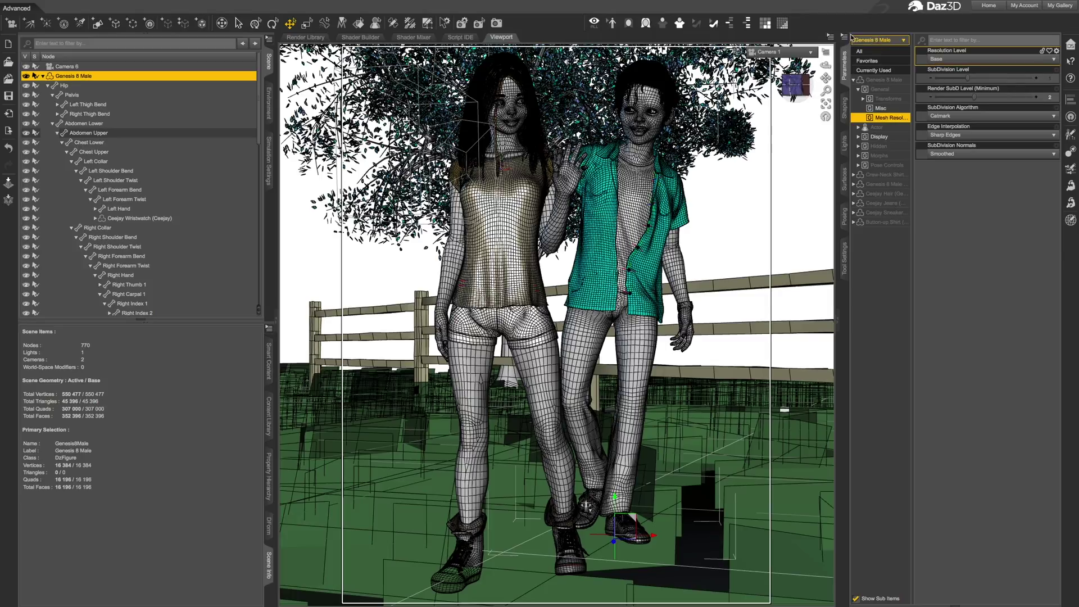
Switch the male figure to High Resolution and back to Base, returning totals to 550,477 vertices.
left_click(783, 23)
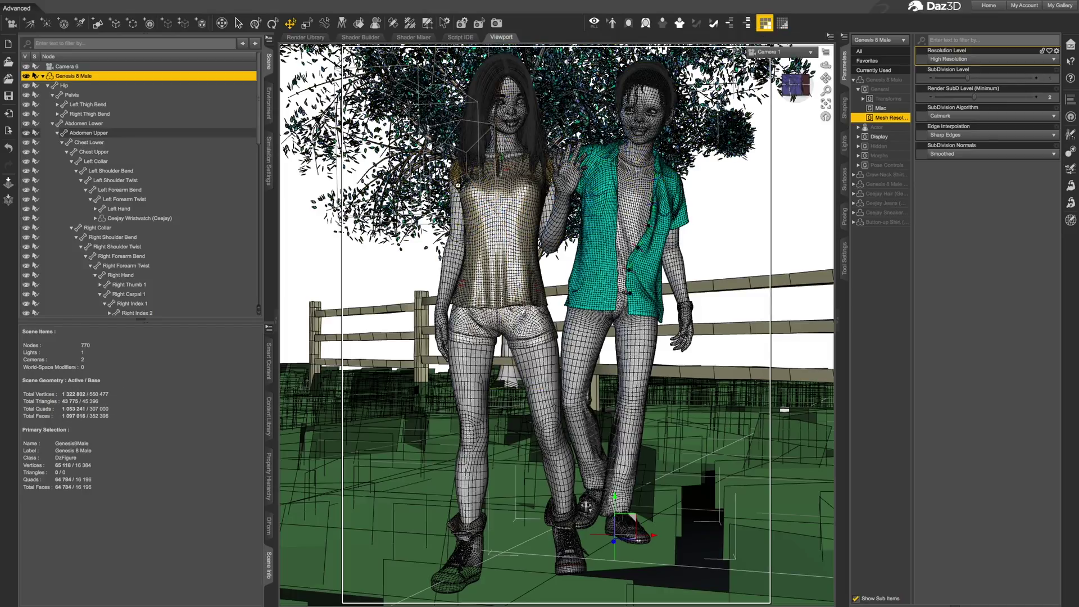
key("ctrl+shift+r")
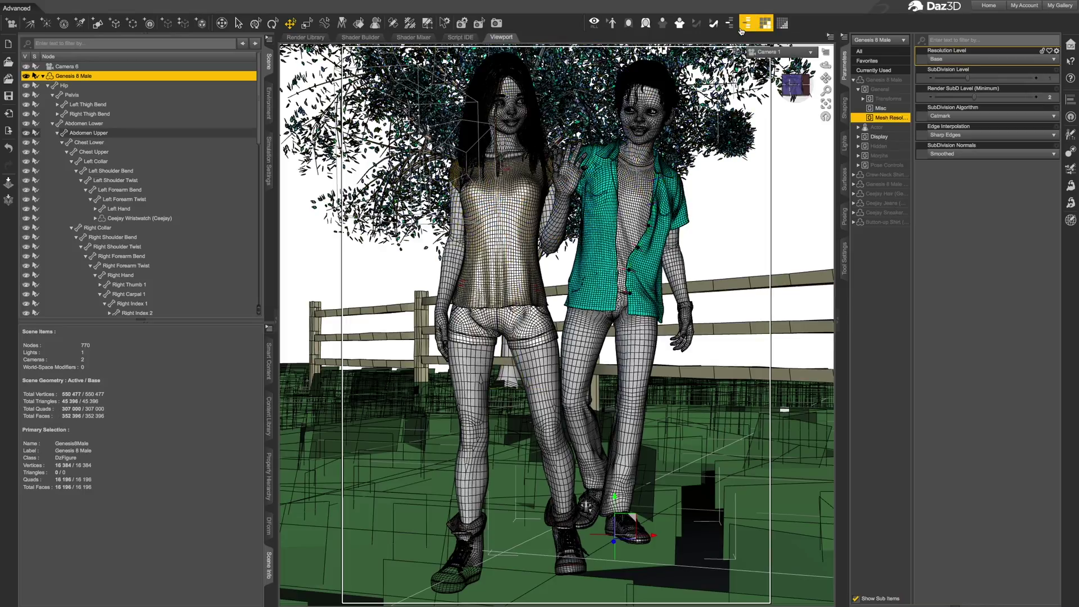
left_click_drag(793, 85, 832, 86)
left_click(782, 23)
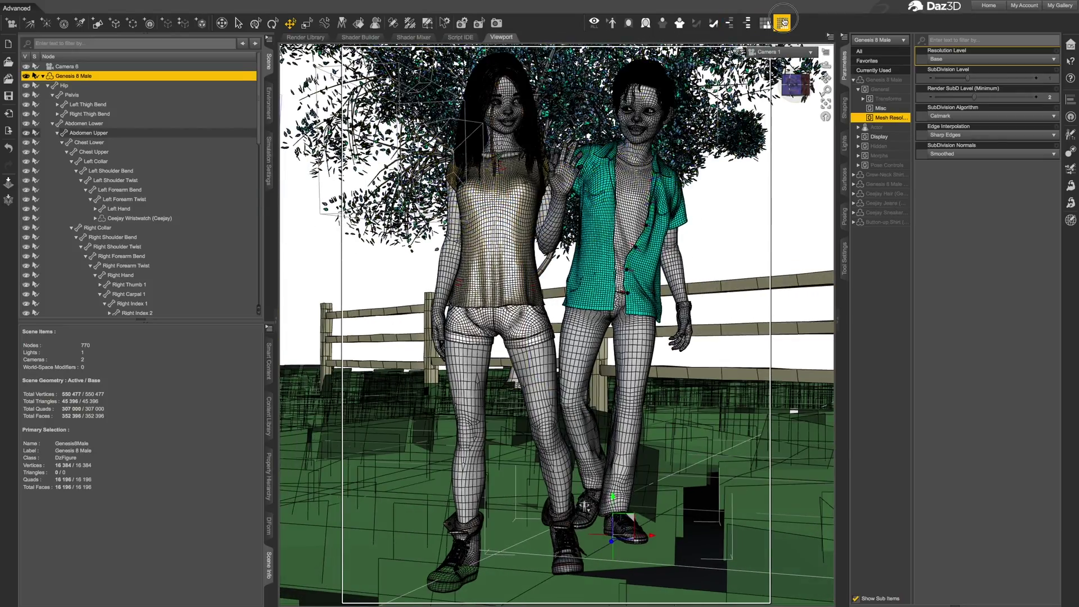